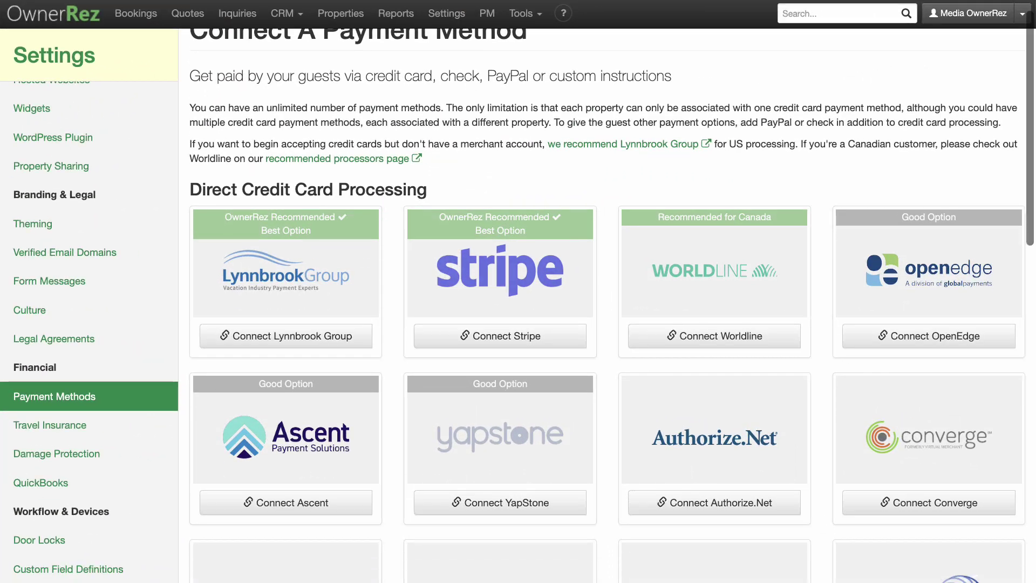
Step: Scroll the Connect a Payment Method page listing Stripe, Lynnbrook Group and Braintree
{"action": "scroll", "coordinate": [606, 302], "scroll_direction": "down", "scroll_amount": 3}
Step: Go to Settings > Payment Methods > Connect a Payment Method and choose Add Check Option under Manual Payments
{"action": "scroll", "coordinate": [606, 302], "scroll_direction": "down", "scroll_amount": 8}
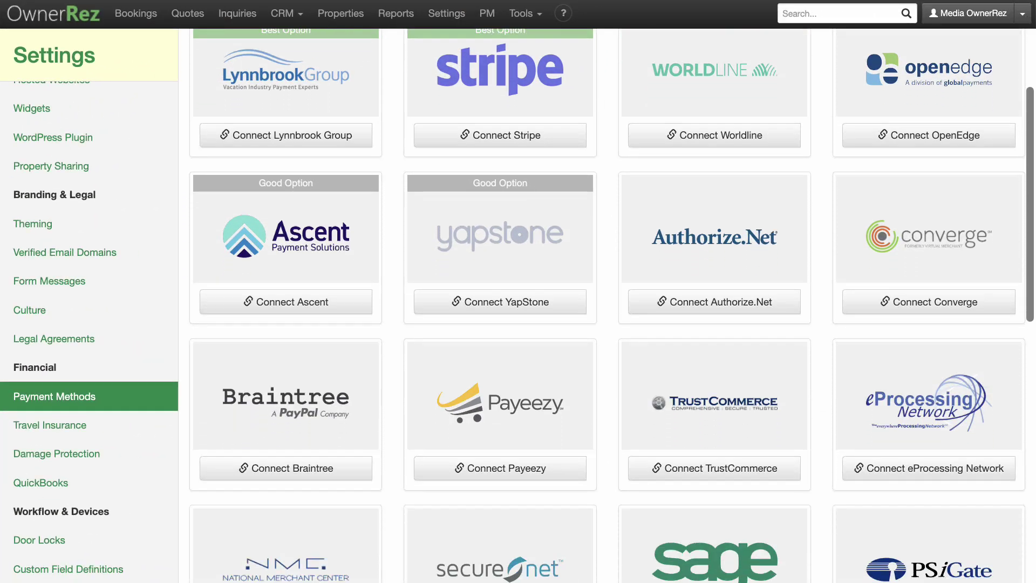
{"action": "scroll", "coordinate": [612, 304], "scroll_direction": "down", "scroll_amount": 7}
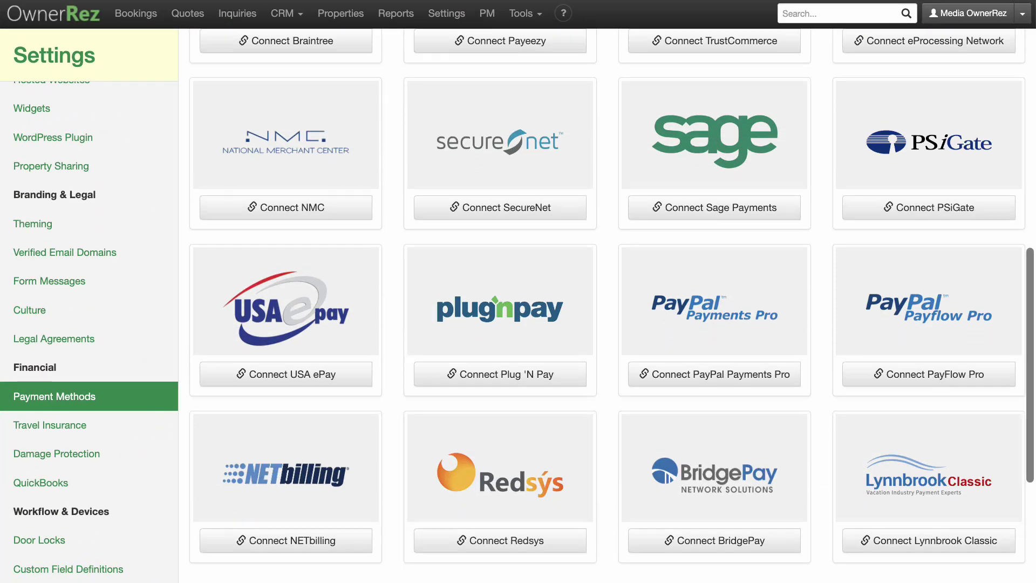
{"action": "scroll", "coordinate": [612, 305], "scroll_direction": "down", "scroll_amount": 2}
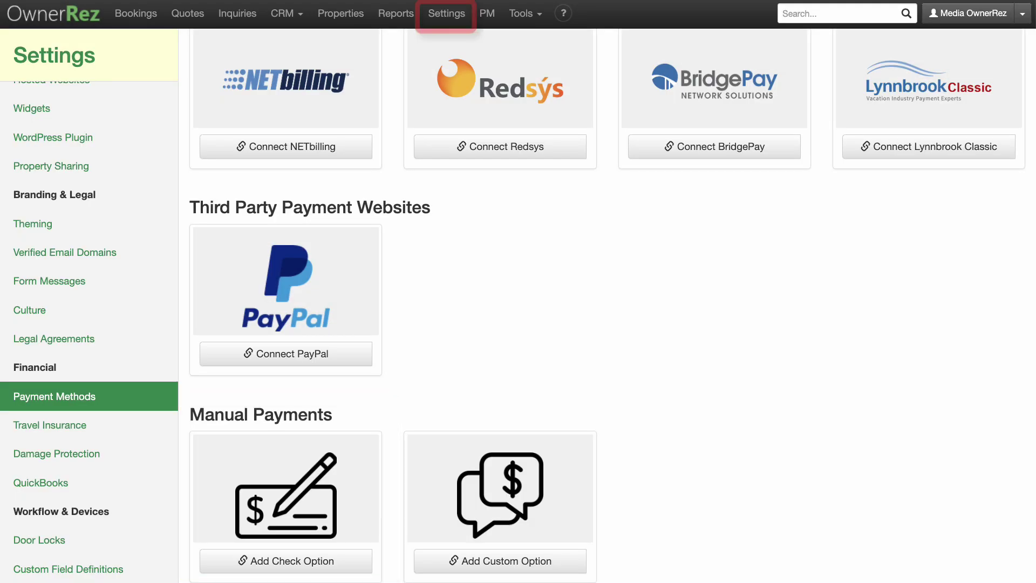
{"action": "left_click", "coordinate": [447, 14]}
{"action": "scroll", "coordinate": [447, 18], "scroll_direction": "down", "scroll_amount": 10}
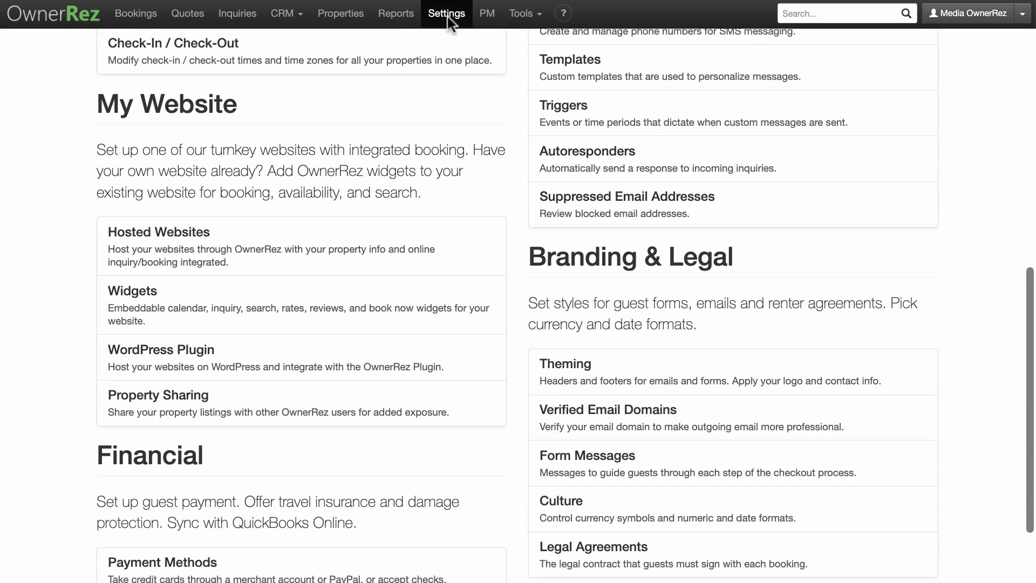
{"action": "left_click", "coordinate": [469, 548]}
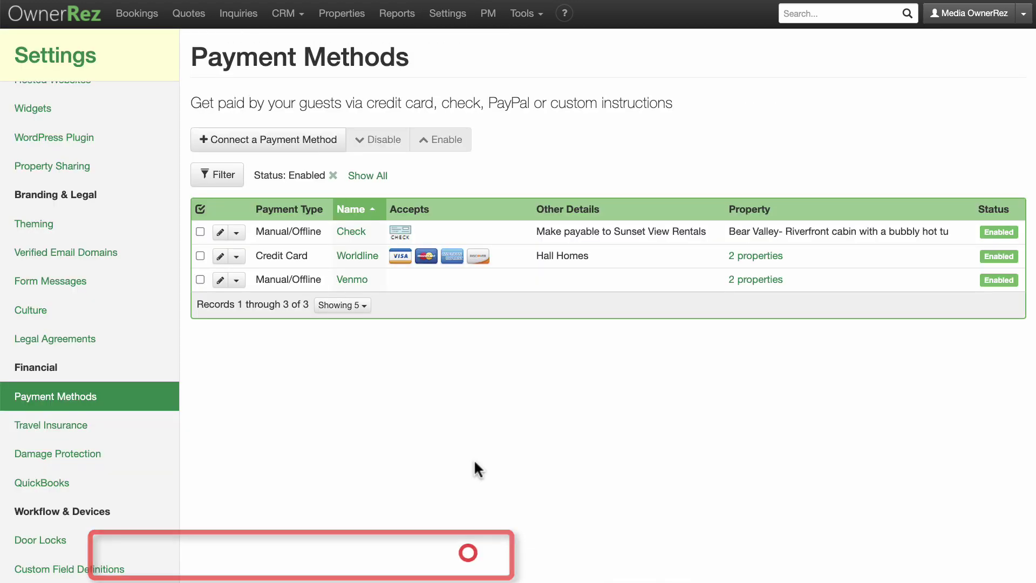
{"action": "left_click", "coordinate": [335, 140]}
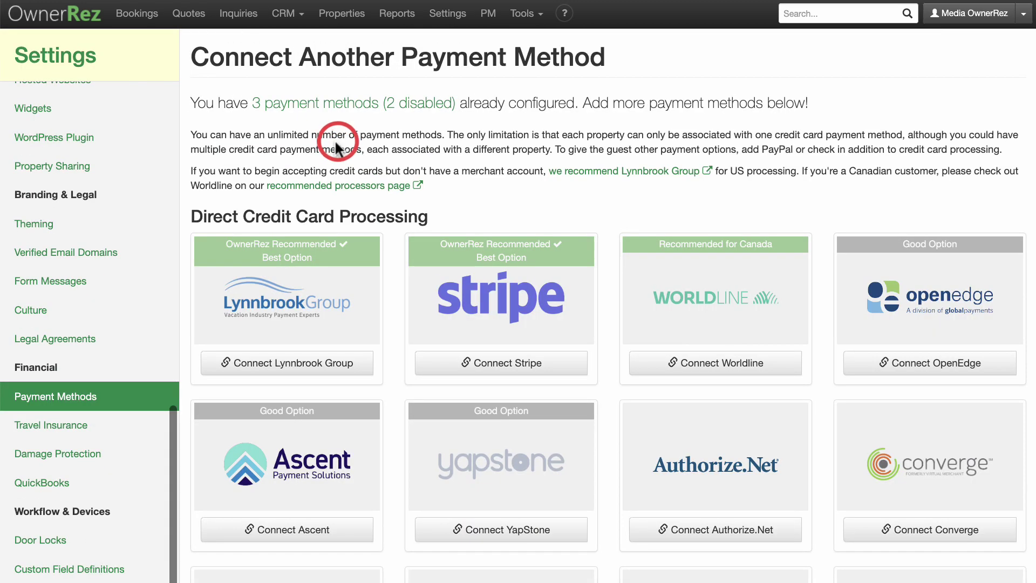
{"action": "scroll", "coordinate": [335, 139], "scroll_direction": "down", "scroll_amount": 10}
{"action": "scroll", "coordinate": [334, 139], "scroll_direction": "down", "scroll_amount": 2}
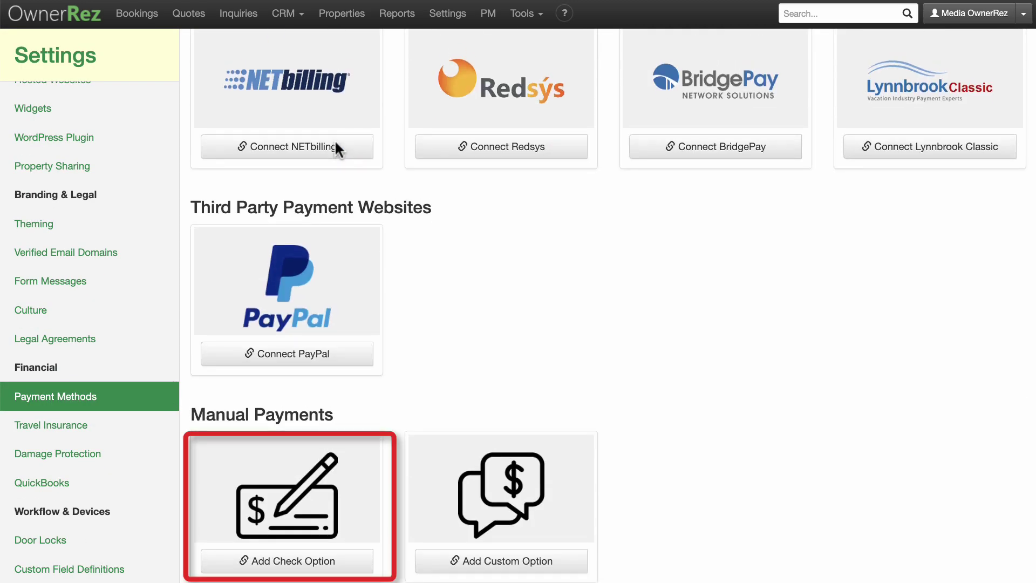
{"action": "left_click", "coordinate": [357, 564]}
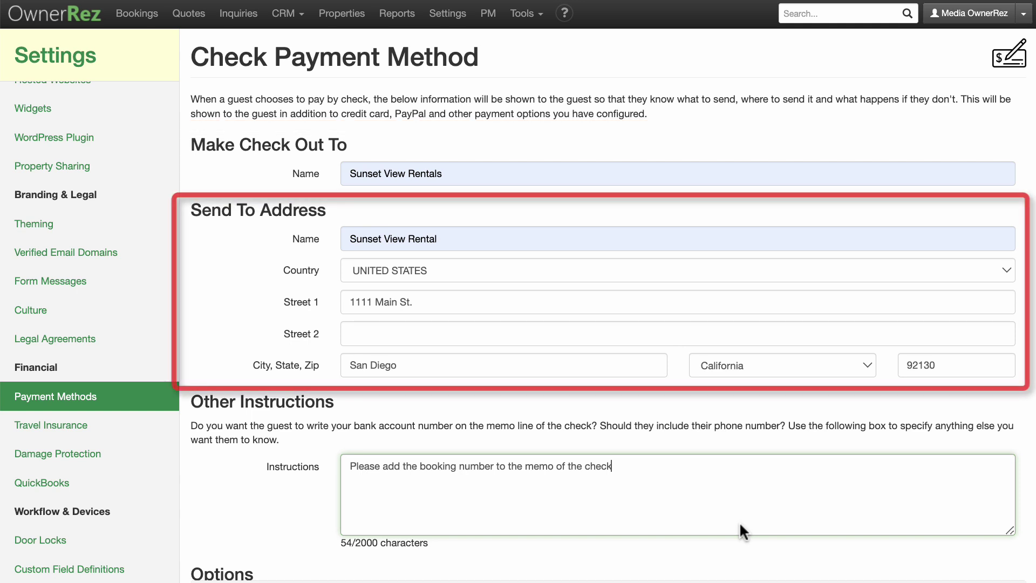
Step: Save the active Check method payable to Sunset View Rentals for Sunset View House
{"action": "scroll", "coordinate": [739, 522], "scroll_direction": "down", "scroll_amount": 5}
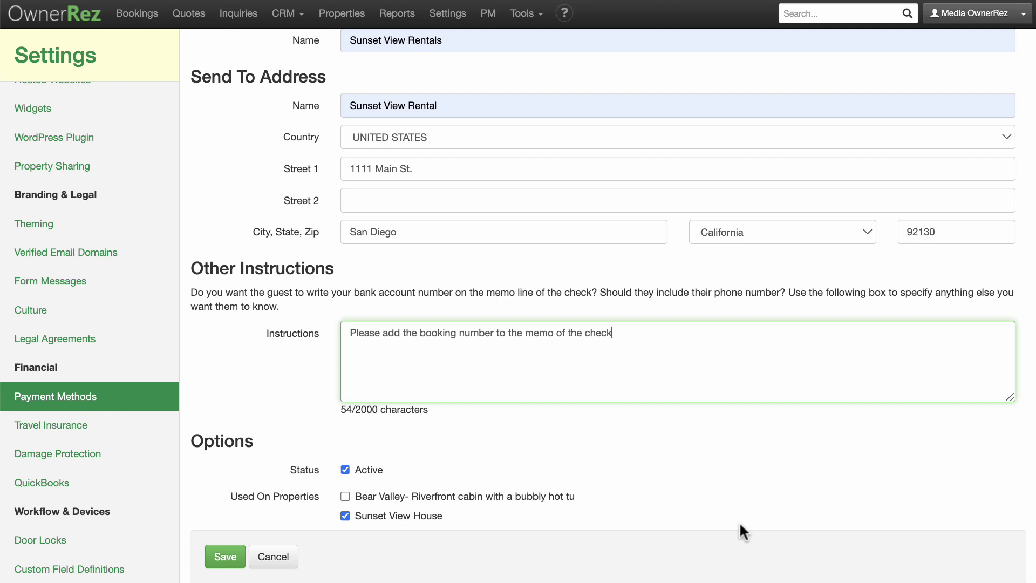
{"action": "left_click", "coordinate": [231, 556]}
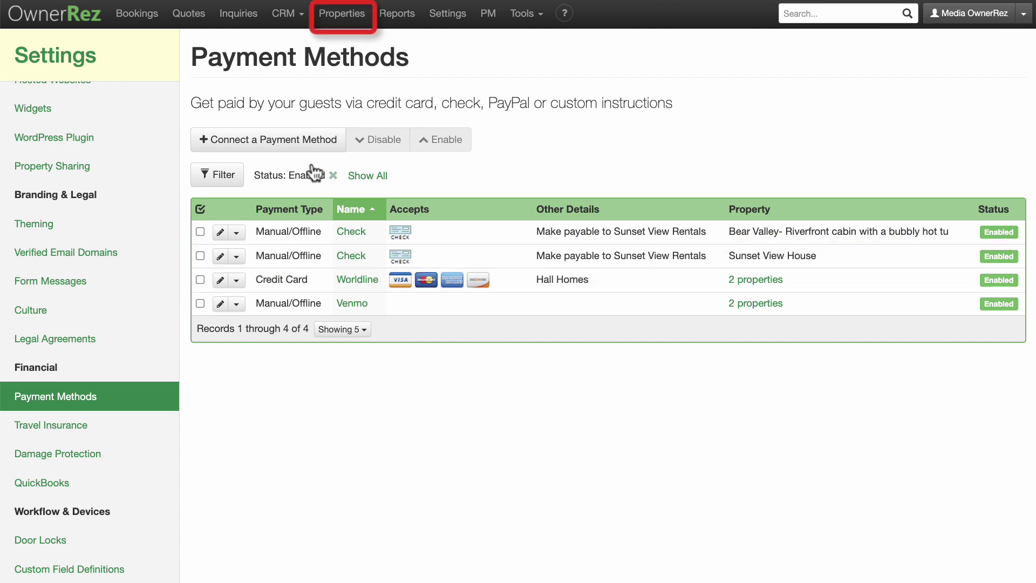
Step: Open Sunset View House's Rules from Properties and start changing them
{"action": "left_click", "coordinate": [343, 13]}
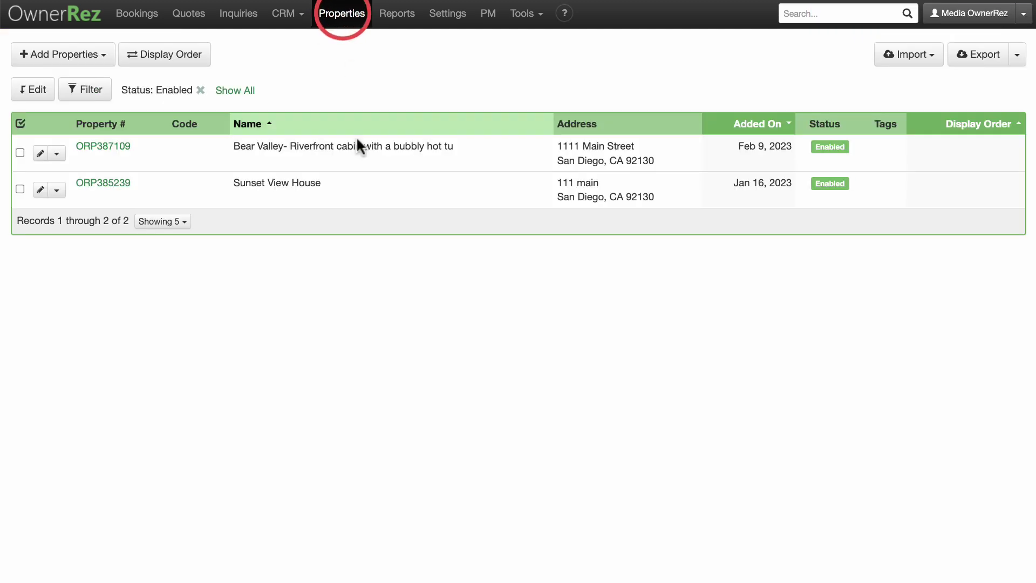
{"action": "left_click", "coordinate": [345, 184]}
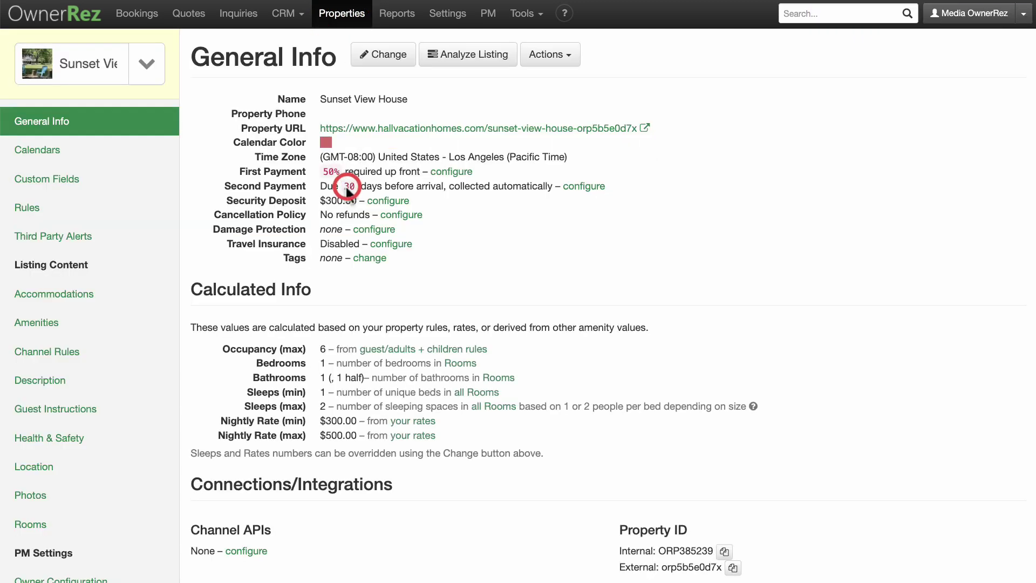
{"action": "left_click", "coordinate": [84, 206]}
{"action": "left_click", "coordinate": [298, 71]}
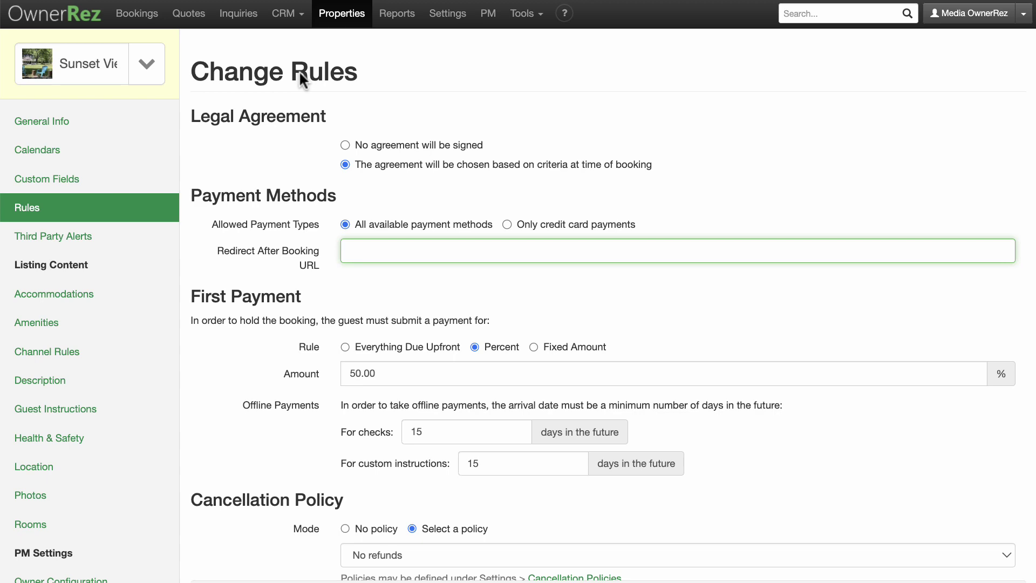
Step: Review Pending & Auto Cancellation (check bookings cancel after 14 days) and save Sunset View House's rules
{"action": "scroll", "coordinate": [300, 75], "scroll_direction": "down", "scroll_amount": 10}
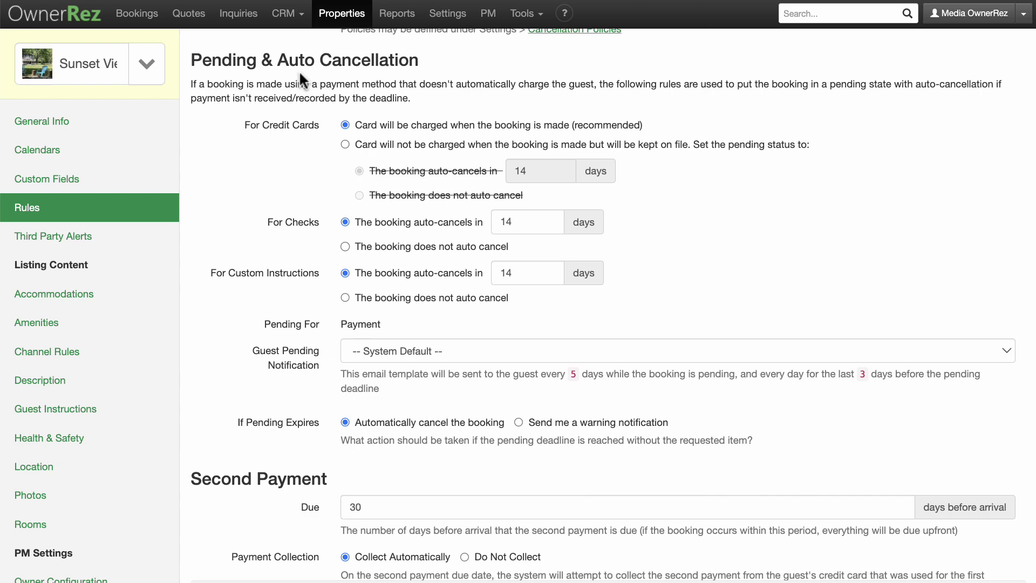
{"action": "scroll", "coordinate": [299, 70], "scroll_direction": "down", "scroll_amount": 15}
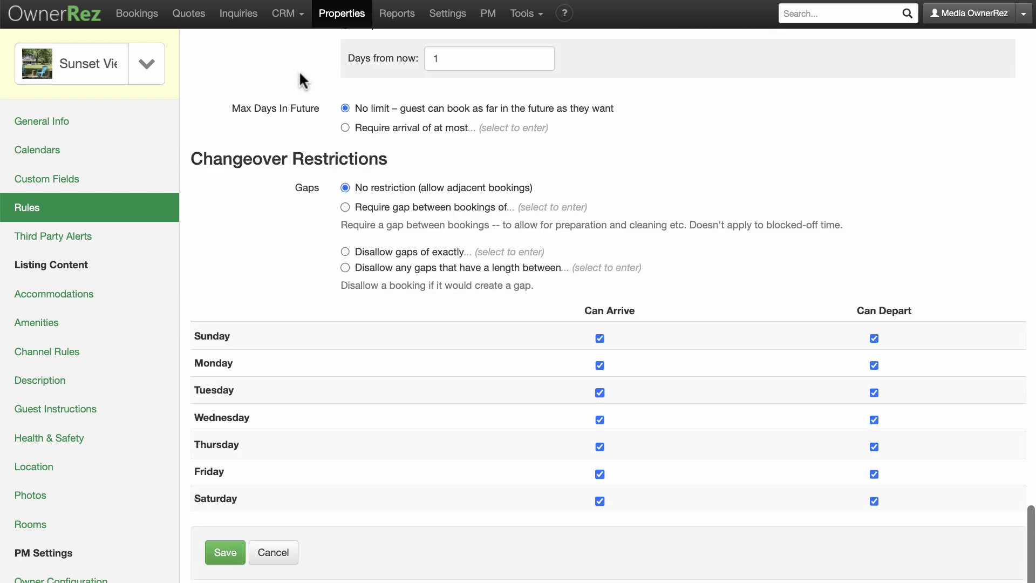
{"action": "left_click", "coordinate": [218, 553]}
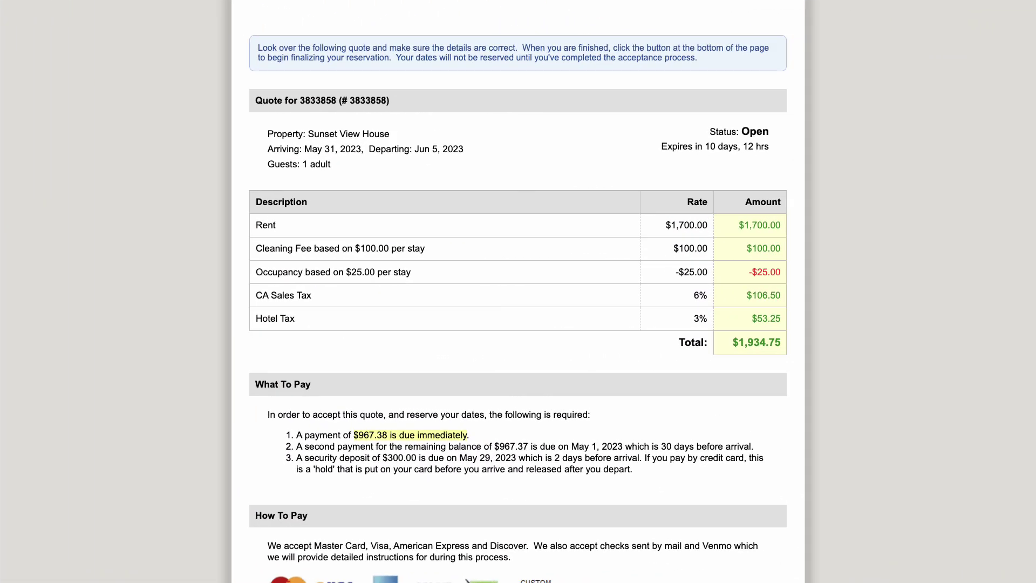
Step: Accept the $1,934.75 quote and enter the guest's contact and home address details
{"action": "scroll", "coordinate": [518, 291], "scroll_direction": "down", "scroll_amount": 5}
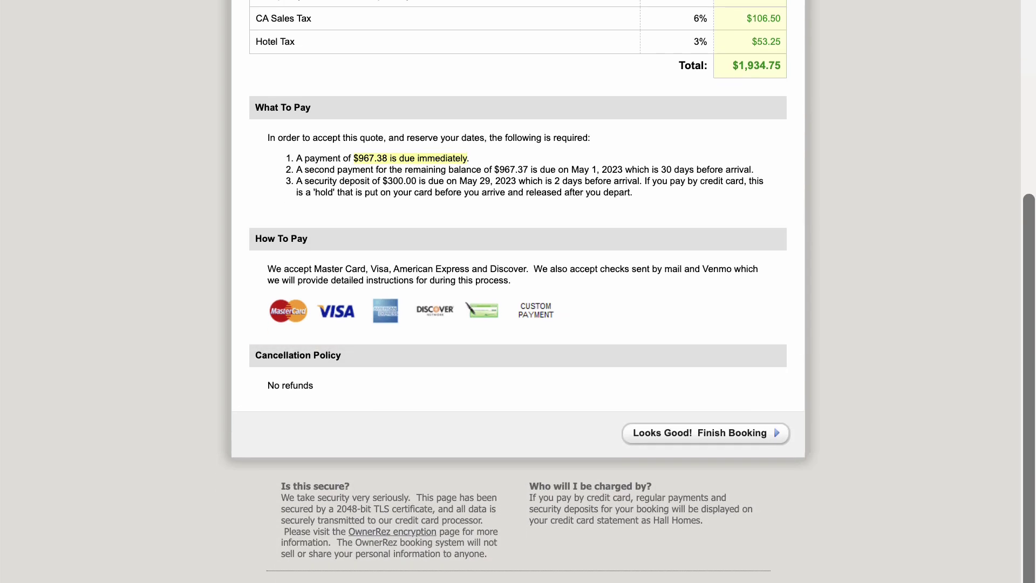
{"action": "left_click", "coordinate": [739, 432]}
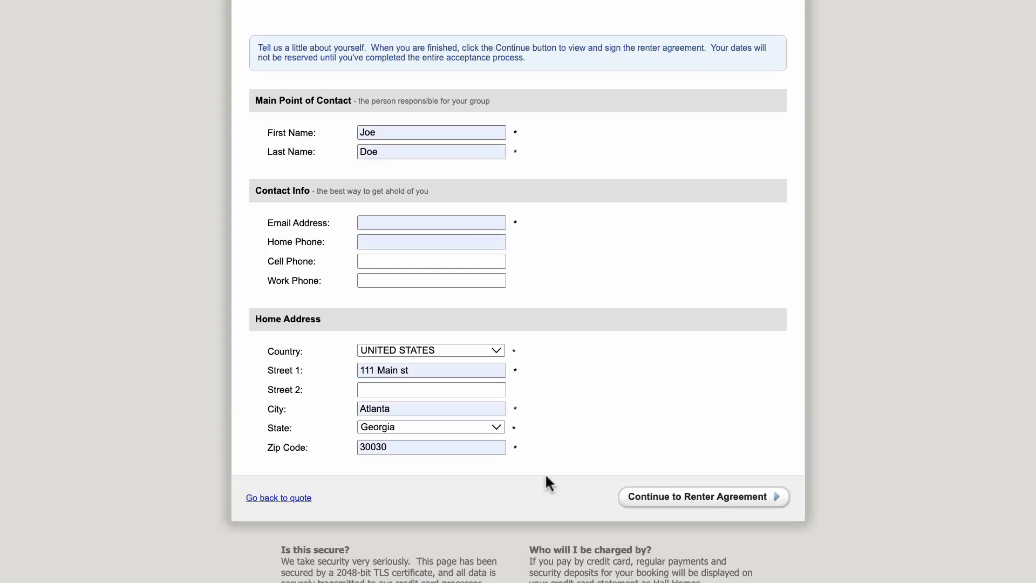
{"action": "left_click", "coordinate": [629, 498]}
Step: Sign the renter agreement with the guest's full name and proceed to payment
{"action": "scroll", "coordinate": [740, 209], "scroll_direction": "down", "scroll_amount": 20}
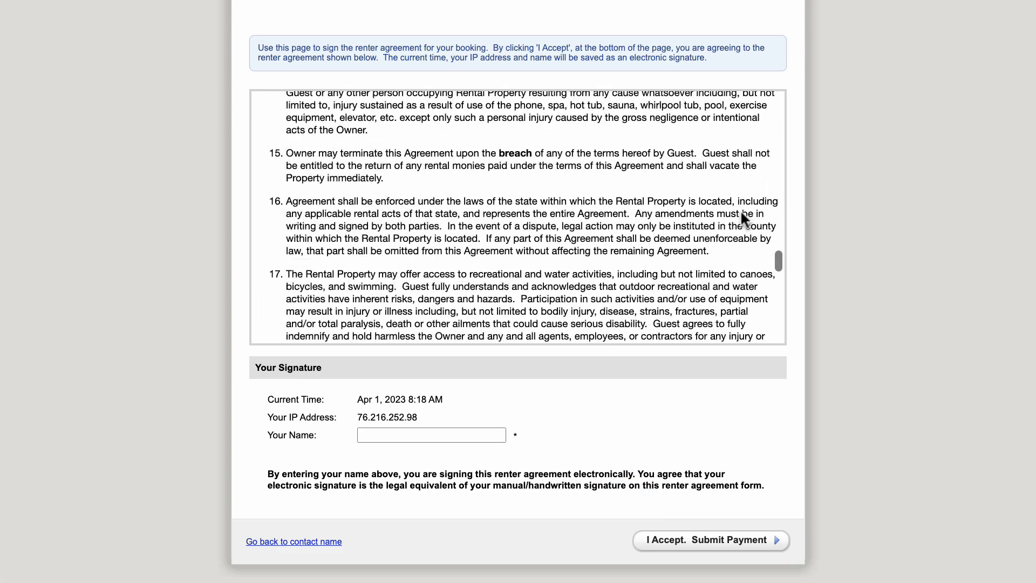
{"action": "left_click", "coordinate": [479, 433]}
{"action": "type", "text": "Joe Doe"}
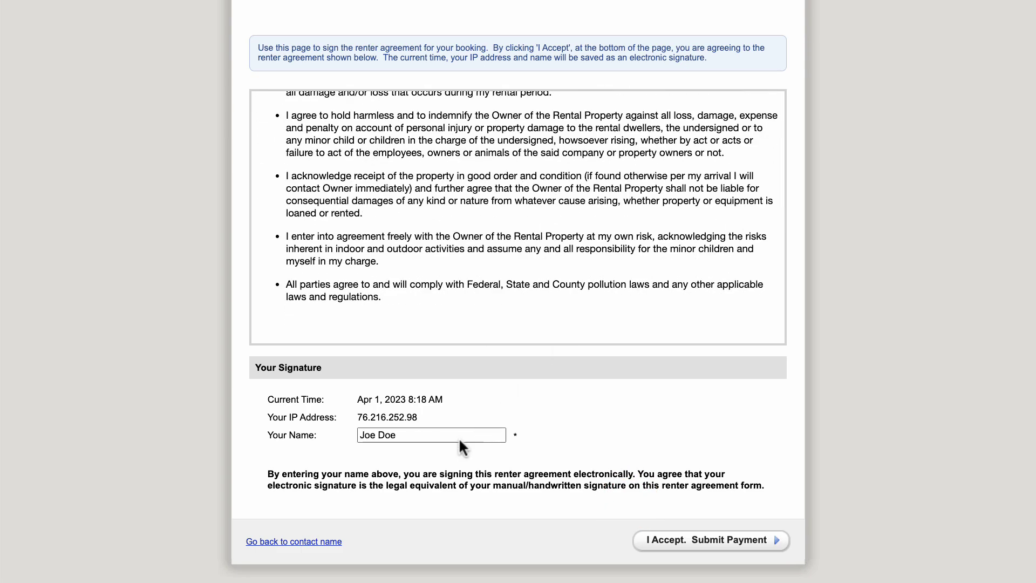
{"action": "left_click", "coordinate": [663, 539]}
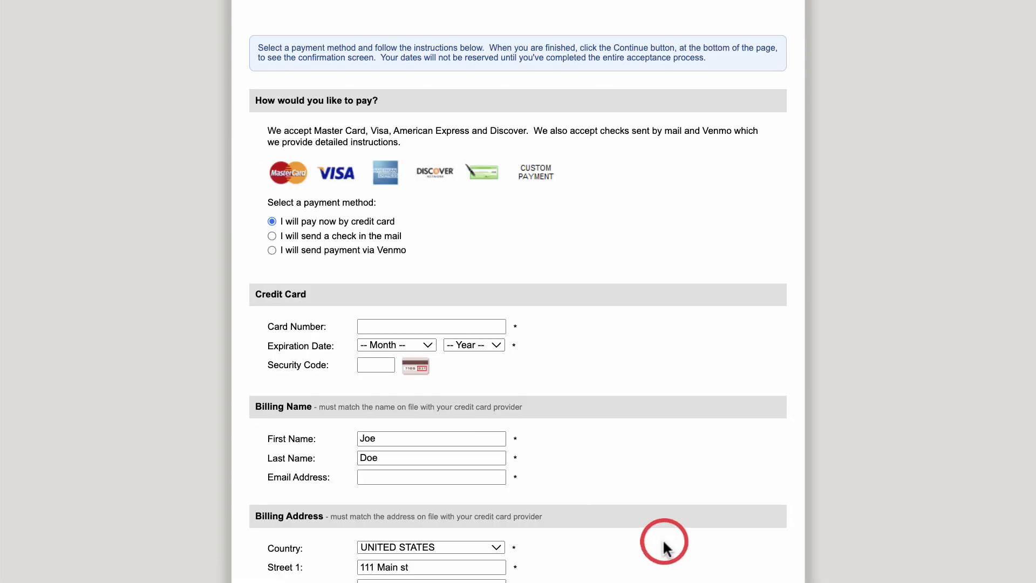
Step: Choose 'I will send a check in the mail' and confirm and finalize the booking
{"action": "left_click", "coordinate": [272, 235]}
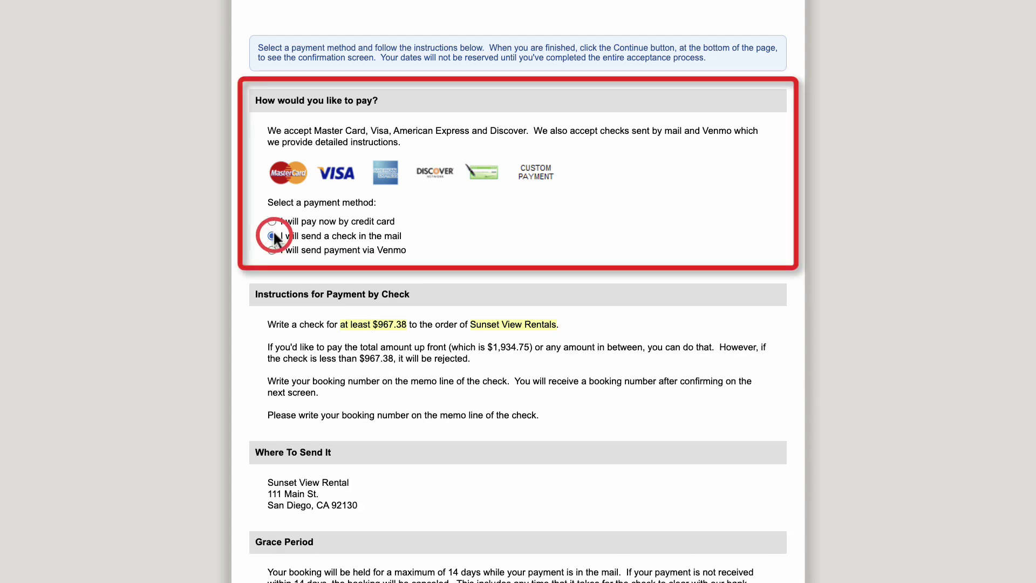
{"action": "scroll", "coordinate": [273, 237], "scroll_direction": "down", "scroll_amount": 3}
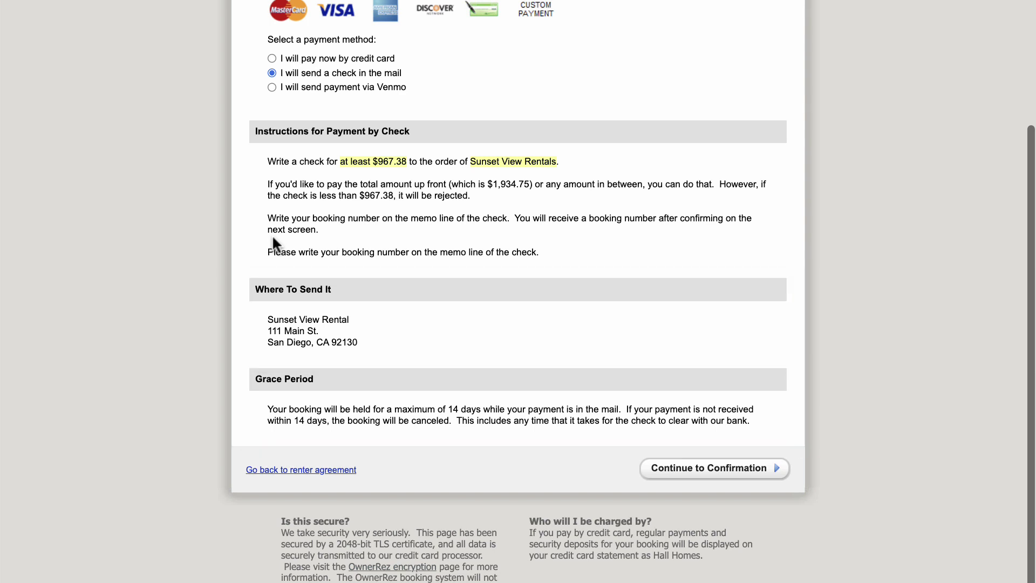
{"action": "left_click", "coordinate": [672, 465]}
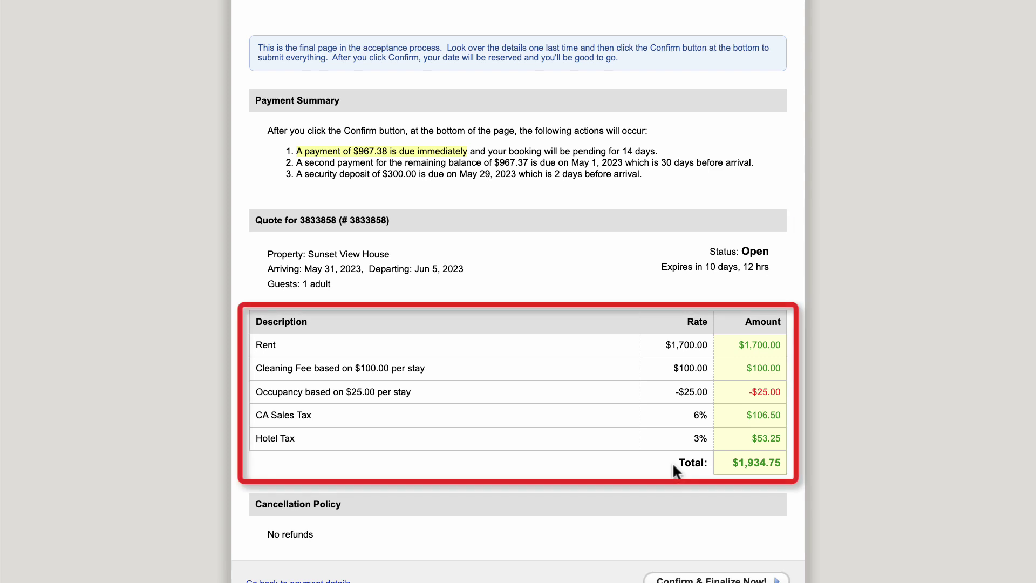
{"action": "scroll", "coordinate": [672, 462], "scroll_direction": "down", "scroll_amount": 2}
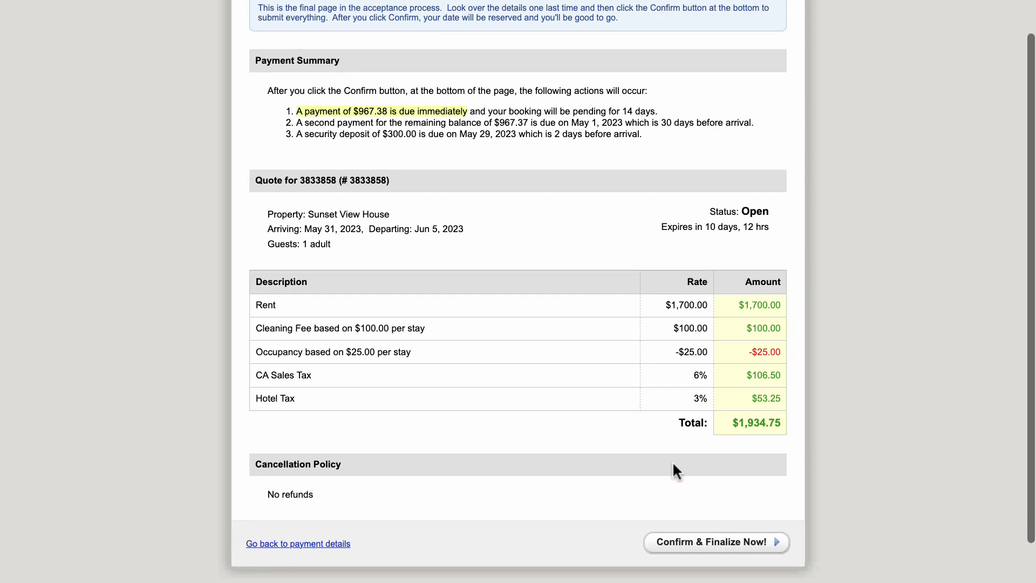
{"action": "left_click", "coordinate": [701, 517]}
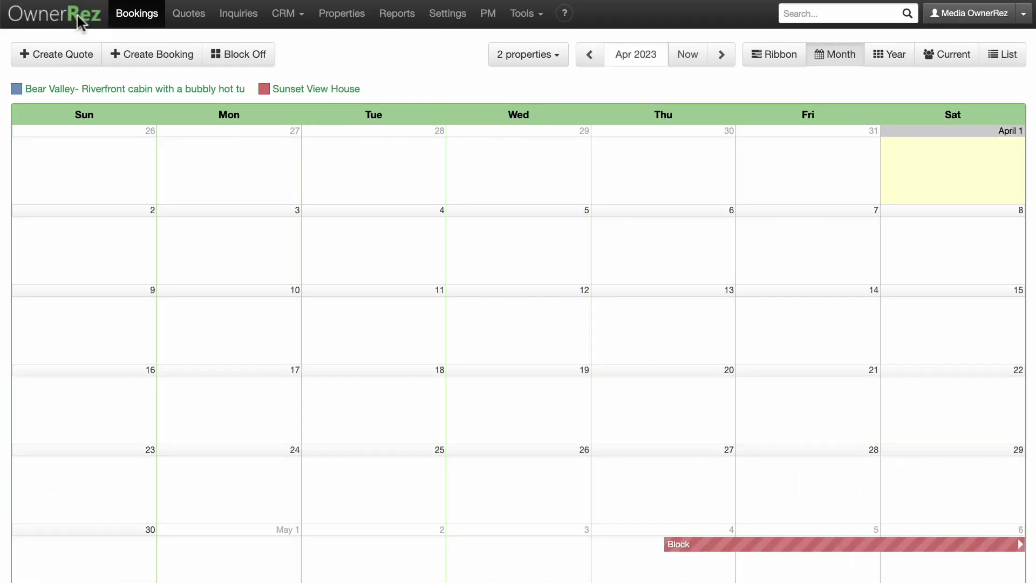
Step: Move the calendar to May 2023 and open the new pending Sunset View House booking
{"action": "left_click", "coordinate": [721, 54]}
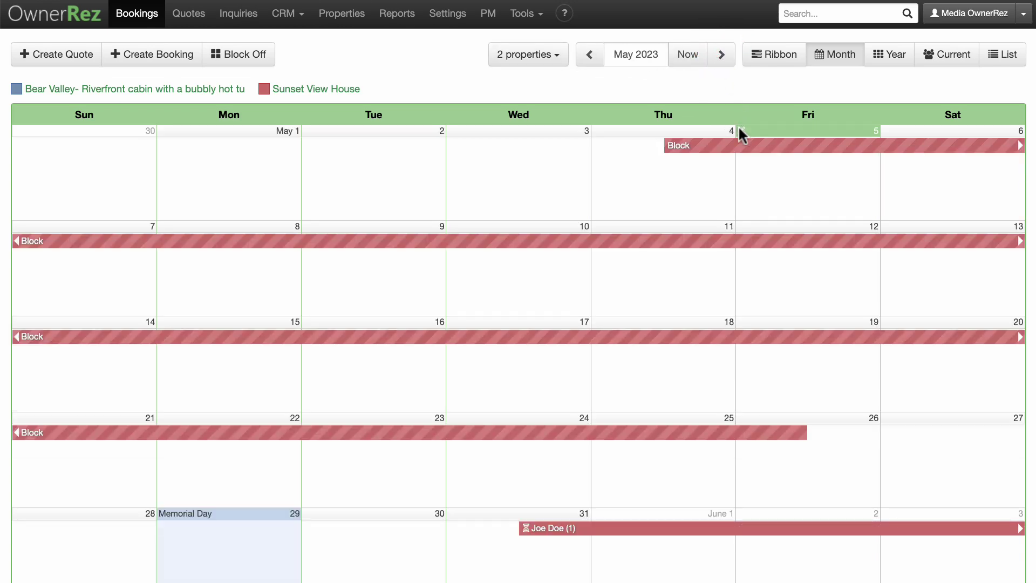
{"action": "mouse_move", "coordinate": [753, 528]}
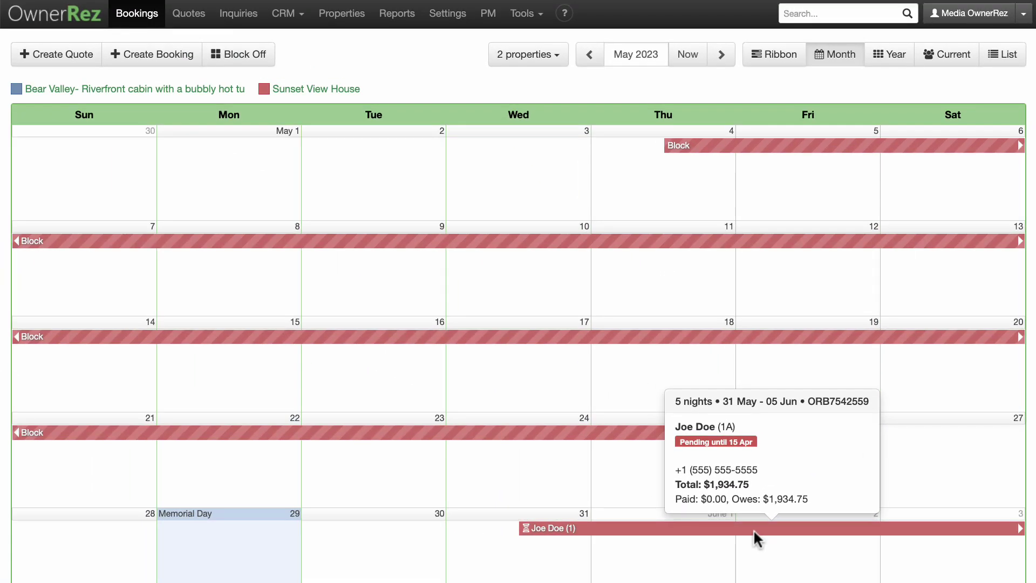
{"action": "left_click", "coordinate": [526, 490]}
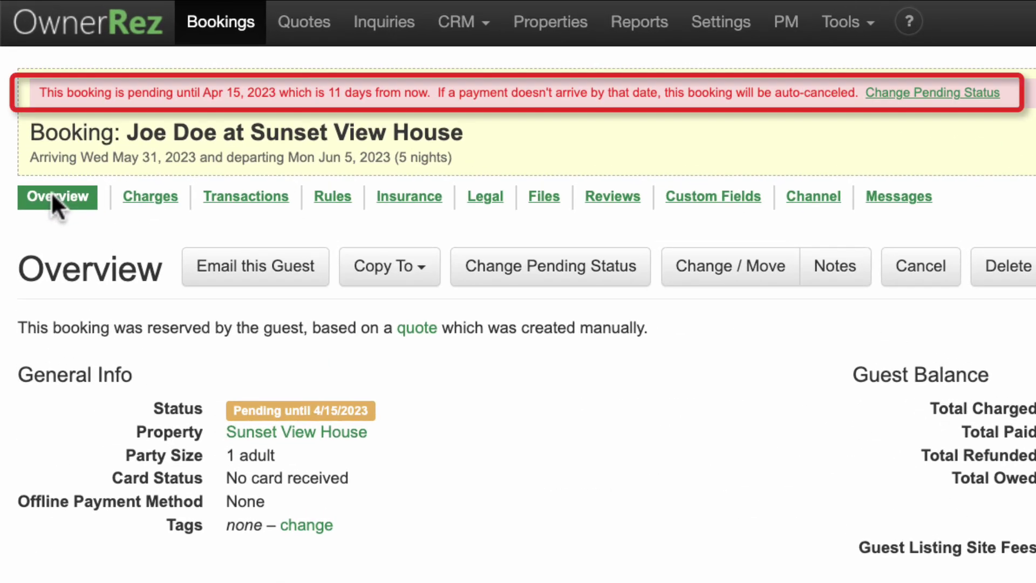
Step: Check the booking's pending status and its Transactions payment options
{"action": "left_click", "coordinate": [884, 92]}
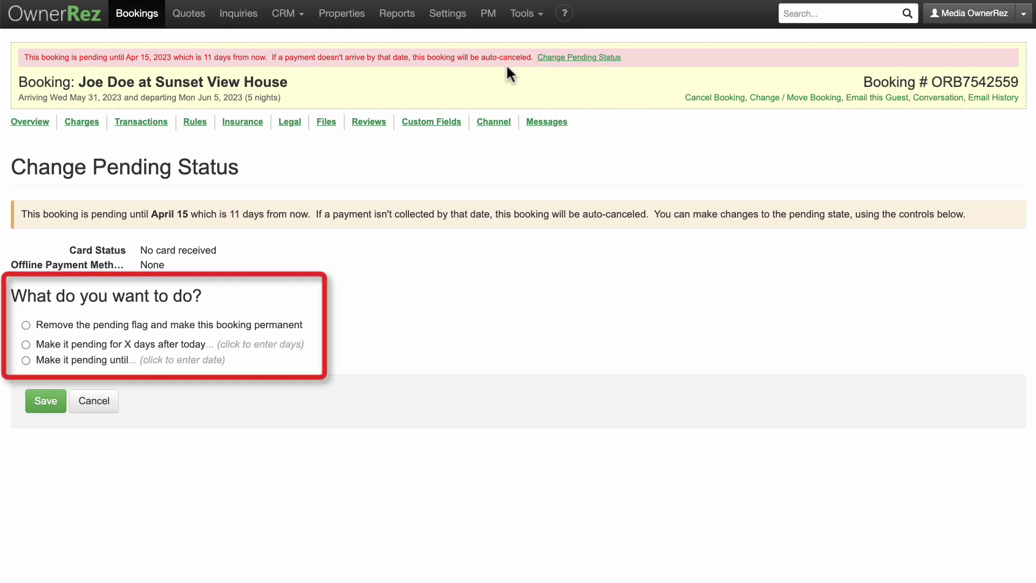
{"action": "left_click", "coordinate": [156, 121]}
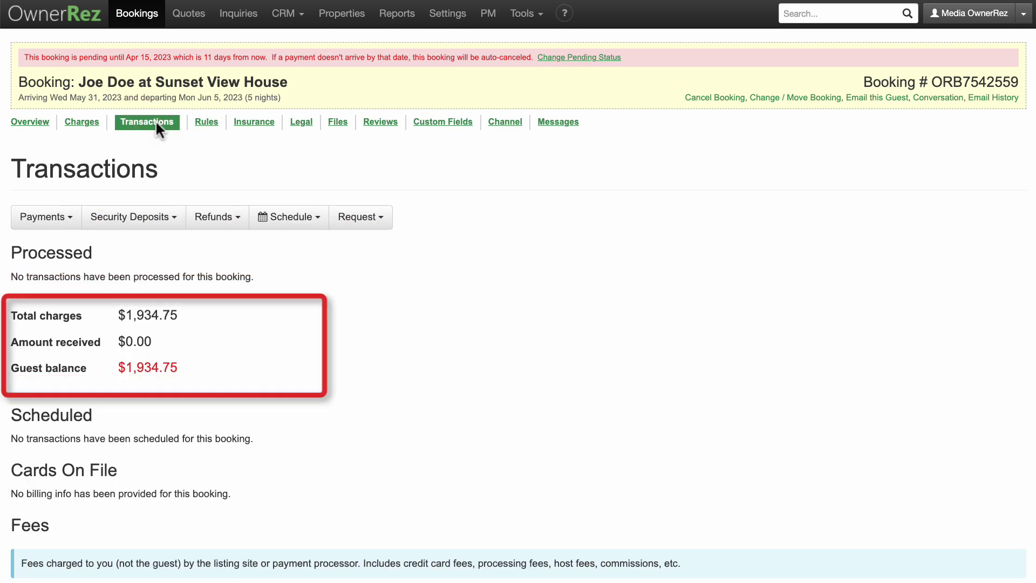
{"action": "left_click", "coordinate": [70, 217]}
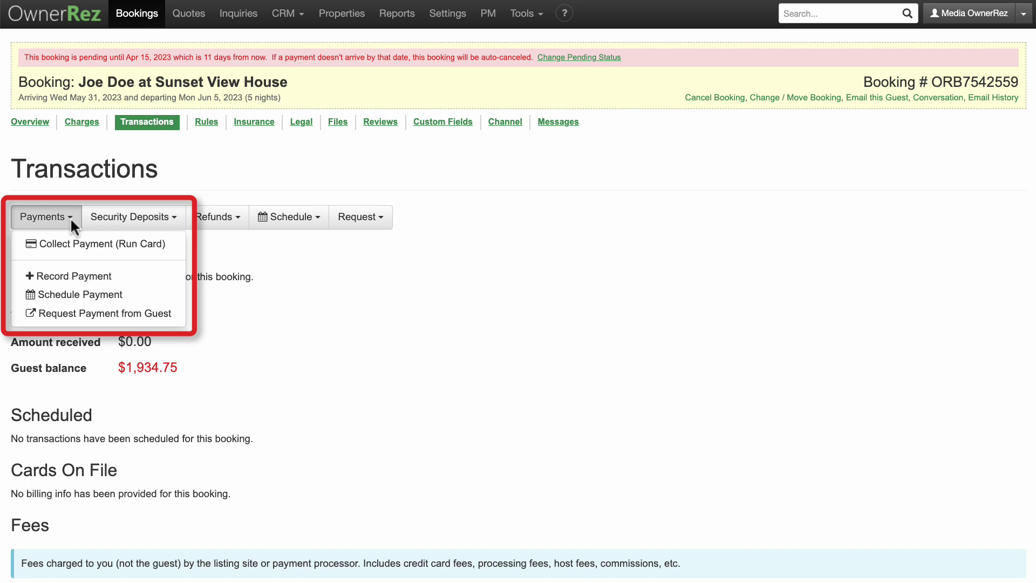
Step: Review the booking's rules: 50% first payment, pending until 4/15/2023, $300.00 deposit hold
{"action": "left_click", "coordinate": [205, 121]}
{"action": "left_click", "coordinate": [168, 162]}
{"action": "scroll", "coordinate": [167, 161], "scroll_direction": "down", "scroll_amount": 5}
{"action": "scroll", "coordinate": [167, 161], "scroll_direction": "down", "scroll_amount": 6}
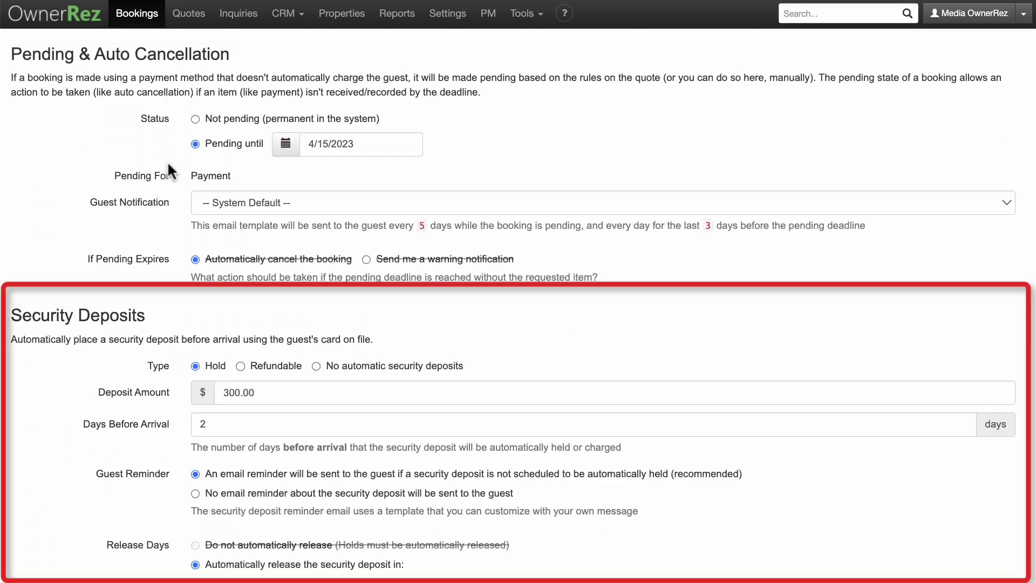
{"action": "scroll", "coordinate": [167, 161], "scroll_direction": "down", "scroll_amount": 5}
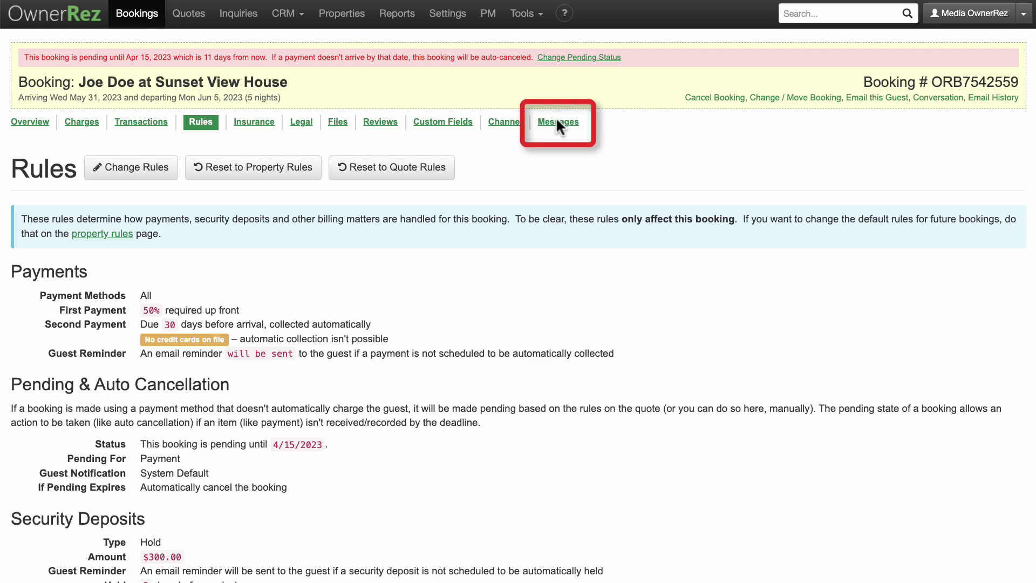
Step: Send the booking's scheduled payment reminder email now from the Messages tab
{"action": "left_click", "coordinate": [556, 120]}
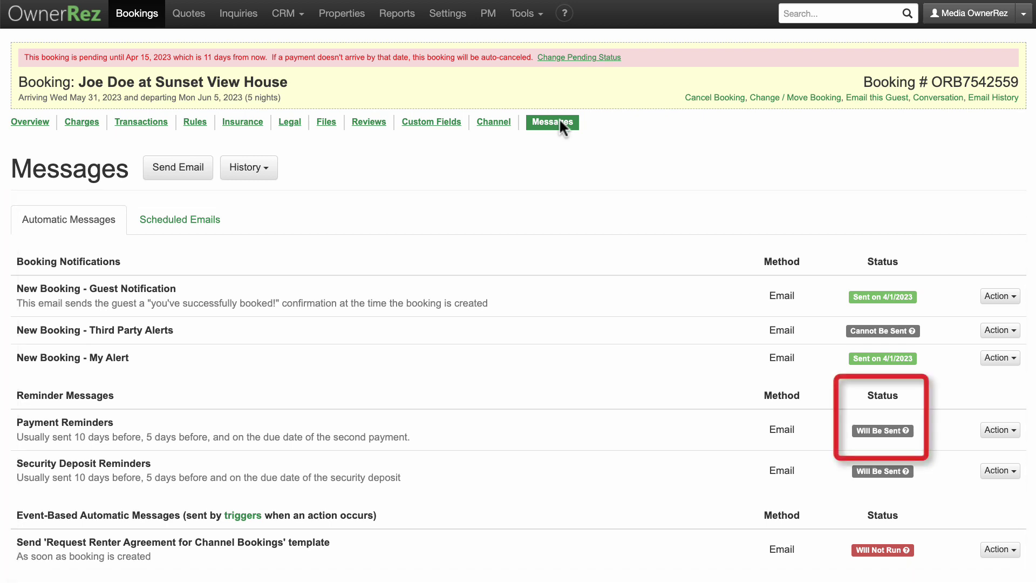
{"action": "mouse_move", "coordinate": [886, 434]}
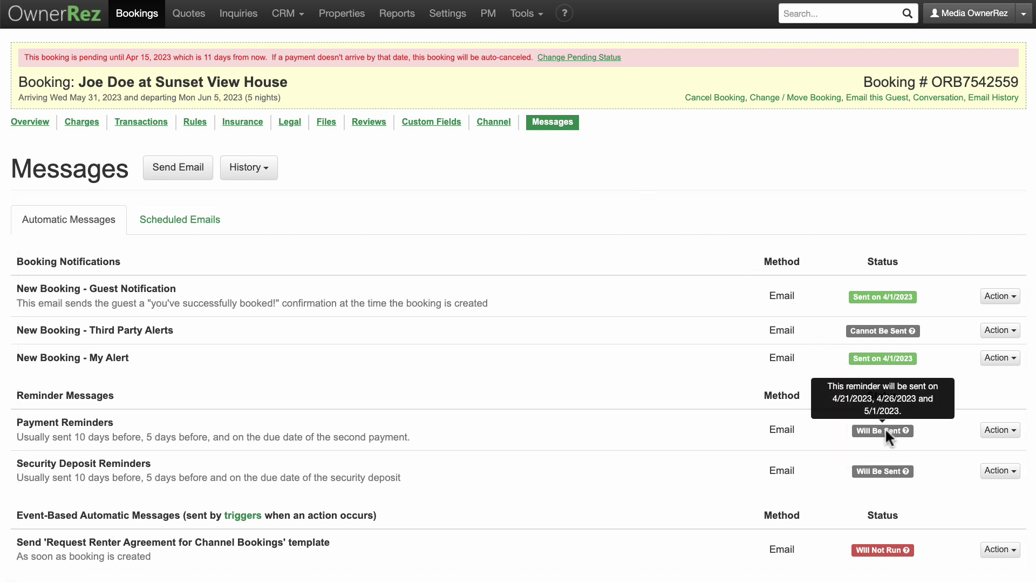
{"action": "left_click", "coordinate": [1007, 429]}
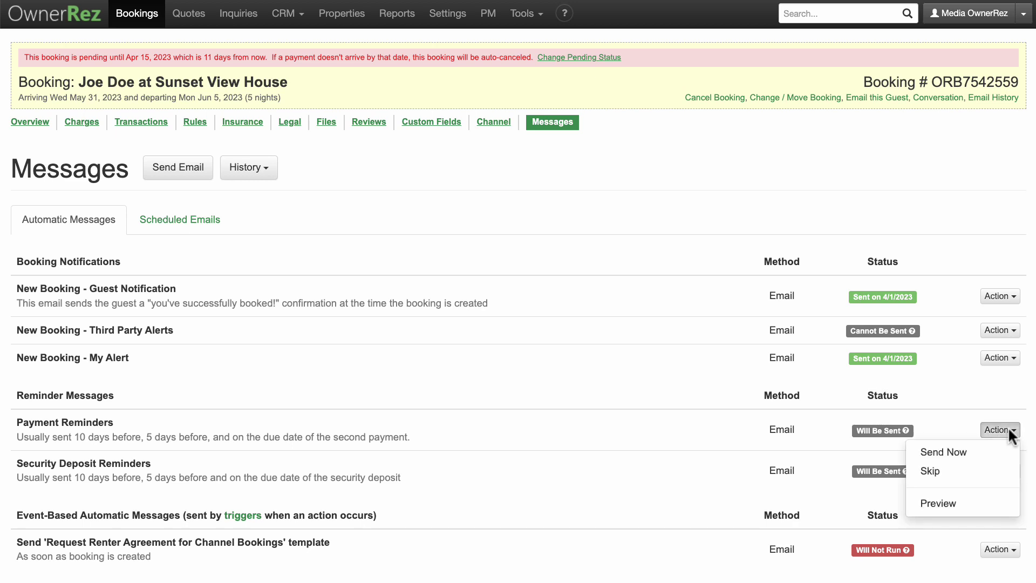
{"action": "left_click", "coordinate": [1000, 452]}
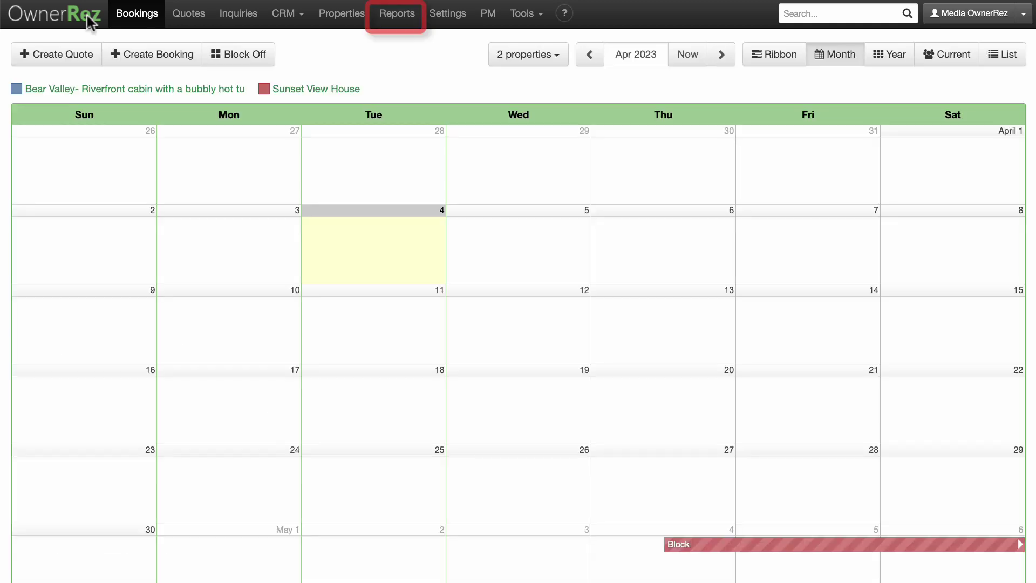
Step: Open the Payments summary report from Reports, set for all 2 properties in 2023
{"action": "left_click", "coordinate": [401, 16]}
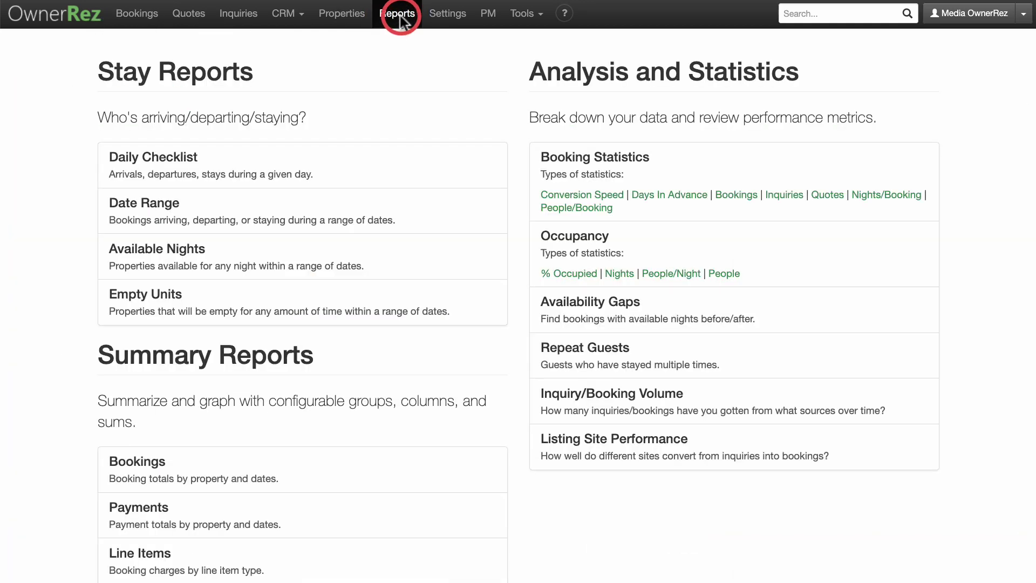
{"action": "left_click", "coordinate": [409, 513]}
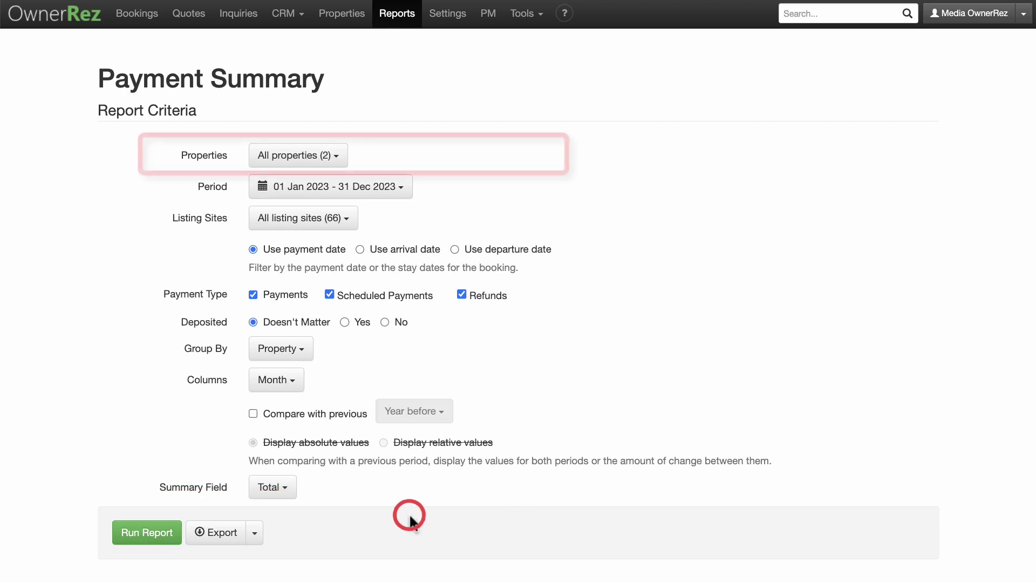